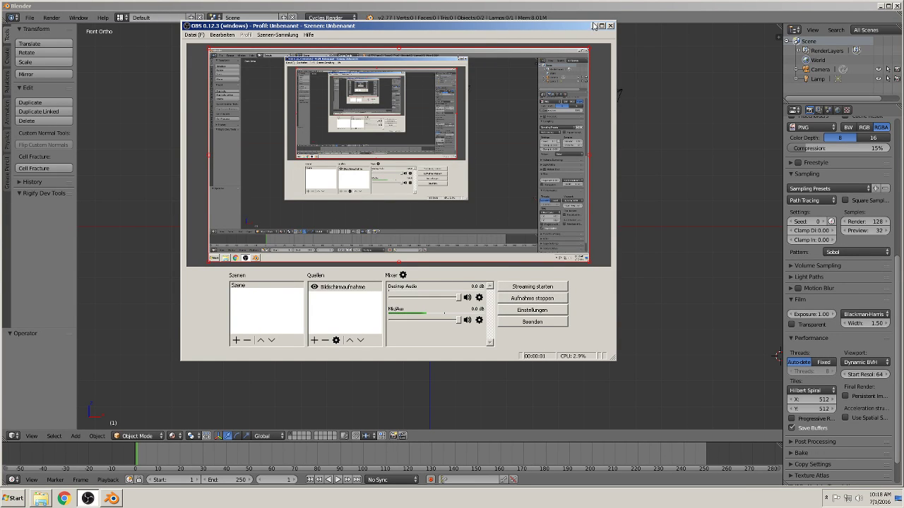
# Step: Minimize the OBS window so the empty Blender scene is fully visible
pyautogui.click(594, 26)
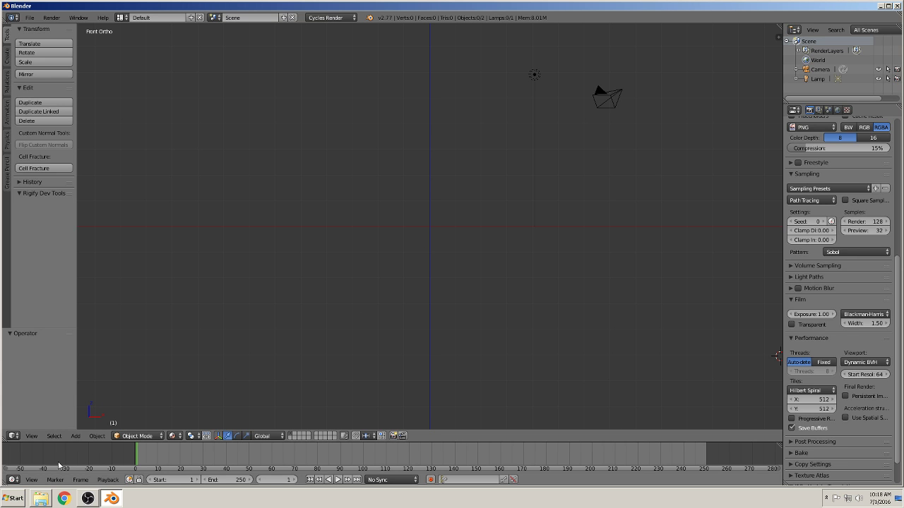
# Step: Add a plane mesh and move it to the scene centre
pyautogui.click(75, 437)
pyautogui.moveTo(88, 425)
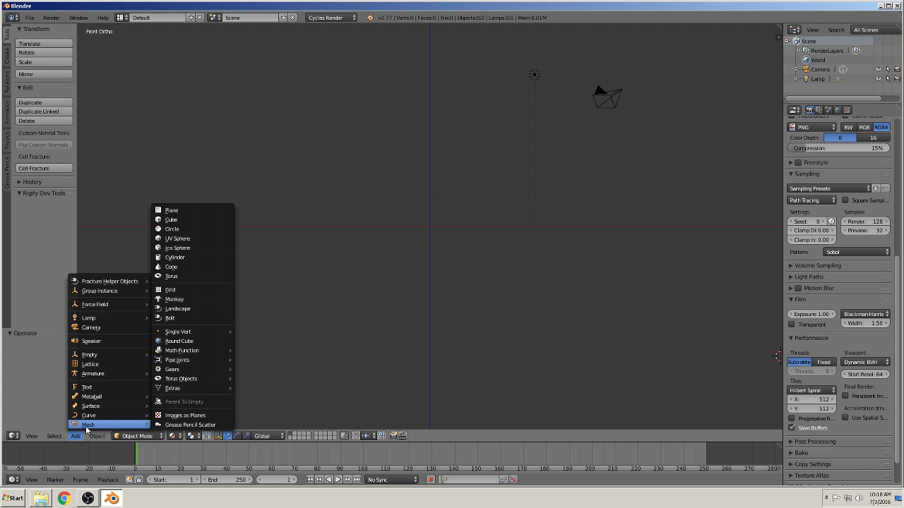
pyautogui.click(75, 436)
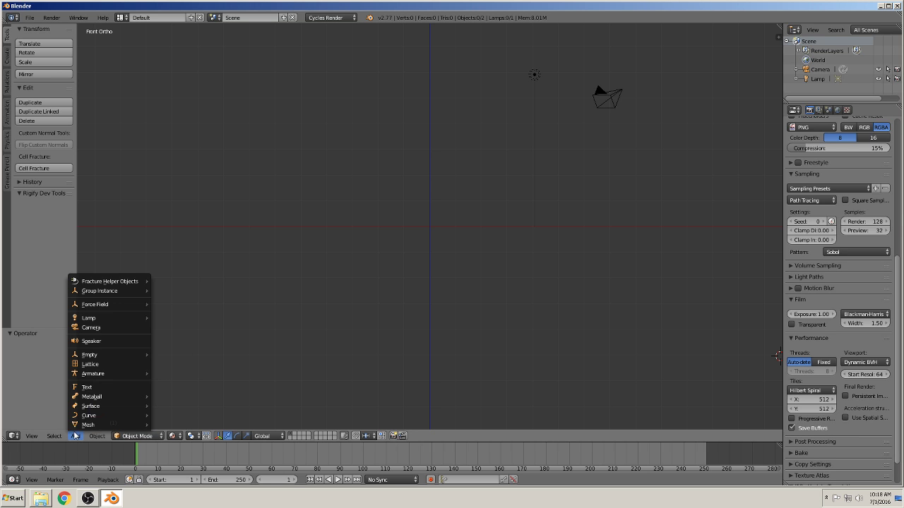
pyautogui.click(211, 211)
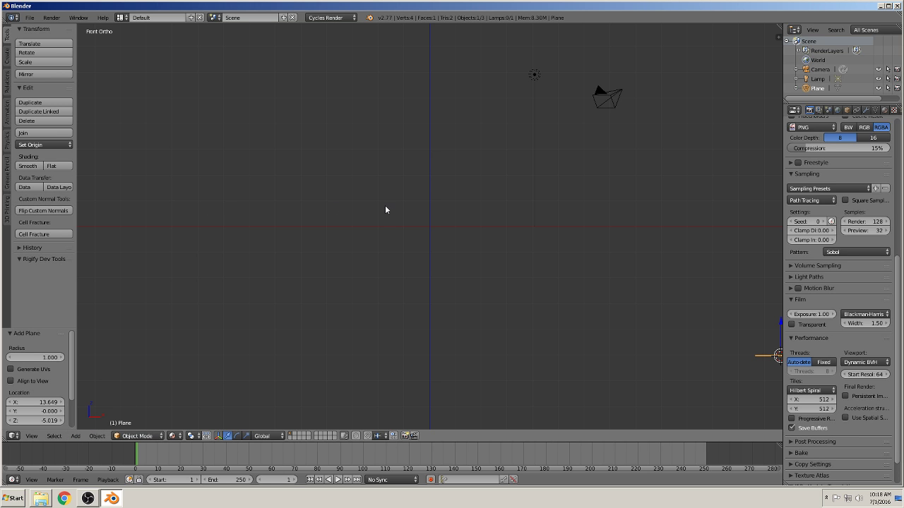
pyautogui.scroll(-3, 569, 286)
pyautogui.moveTo(633, 301); pyautogui.dragTo(440, 228)
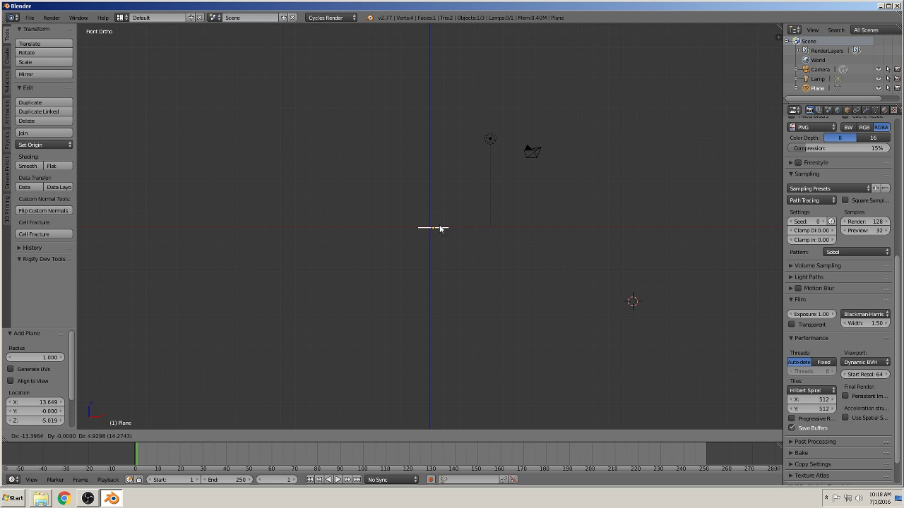
pyautogui.moveTo(440, 229)
pyautogui.mouseDown(button='middle')
pyautogui.moveTo(438, 312)
pyautogui.moveTo(479, 281)
pyautogui.mouseUp(button='middle')
pyautogui.scroll(2, 488, 279)
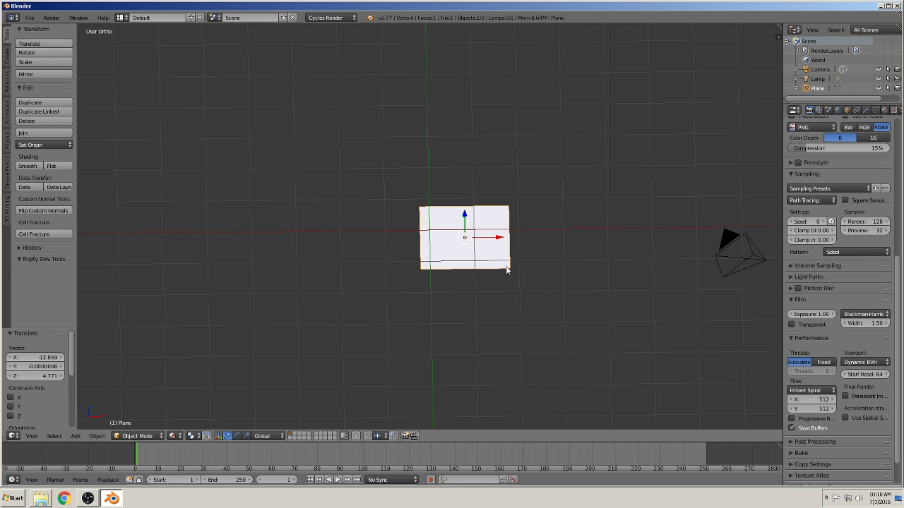
# Step: Scale the plane 1.625 along X, rotate it 90° about X, and view from front
pyautogui.press('s')
pyautogui.press('x')
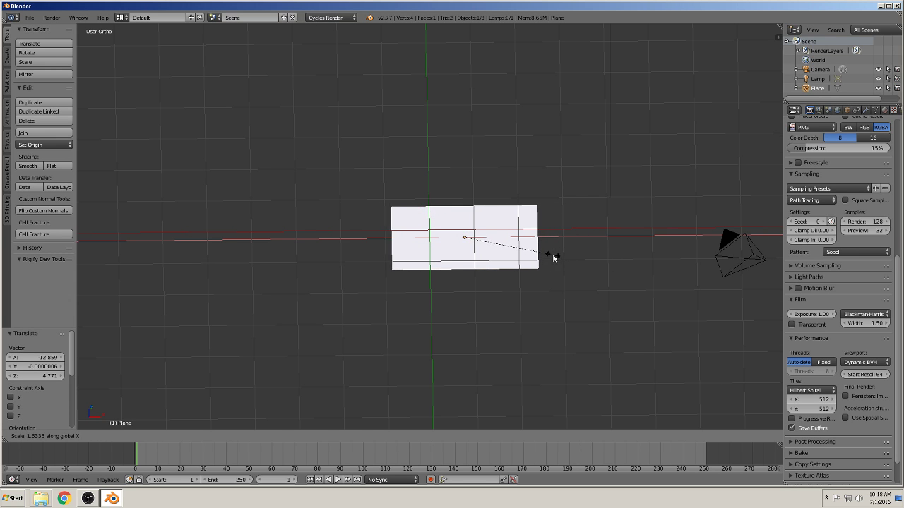
pyautogui.click(548, 256)
pyautogui.write('rx')
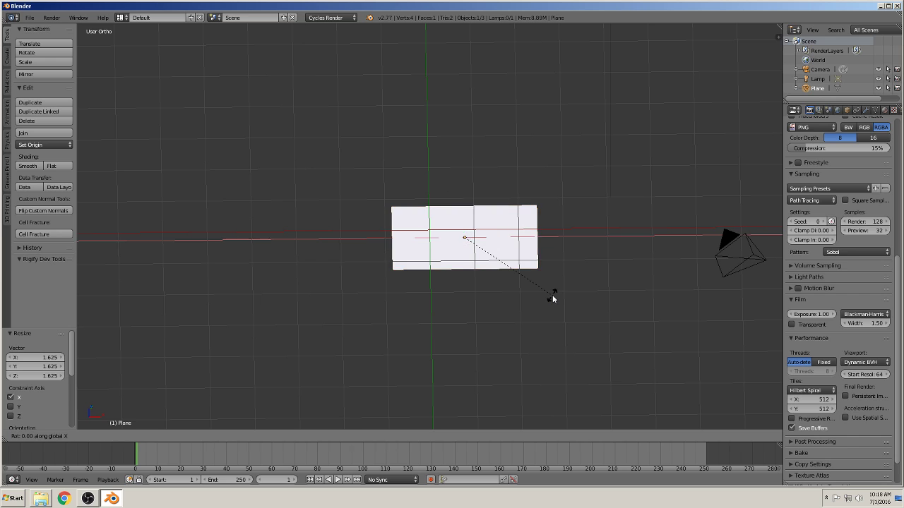
pyautogui.write('90')
pyautogui.press('Return')
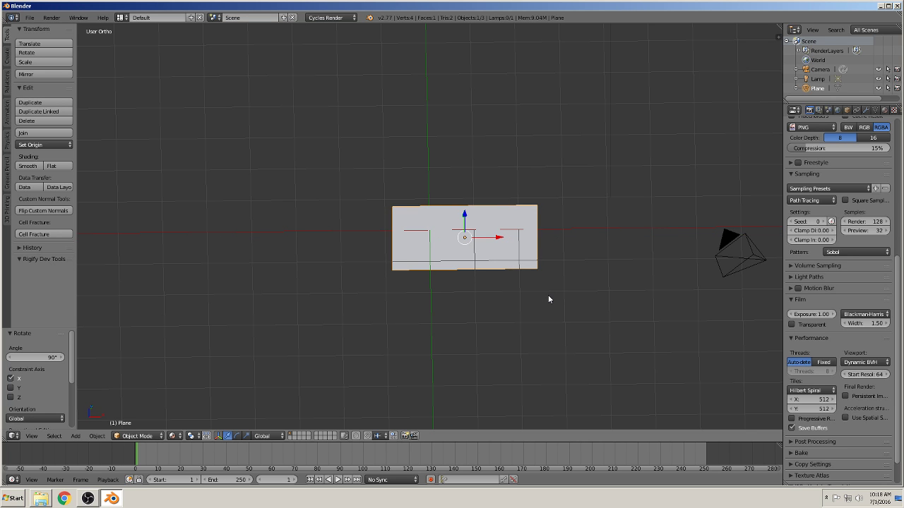
pyautogui.press('KP_1')
pyautogui.scroll(3, 538, 296)
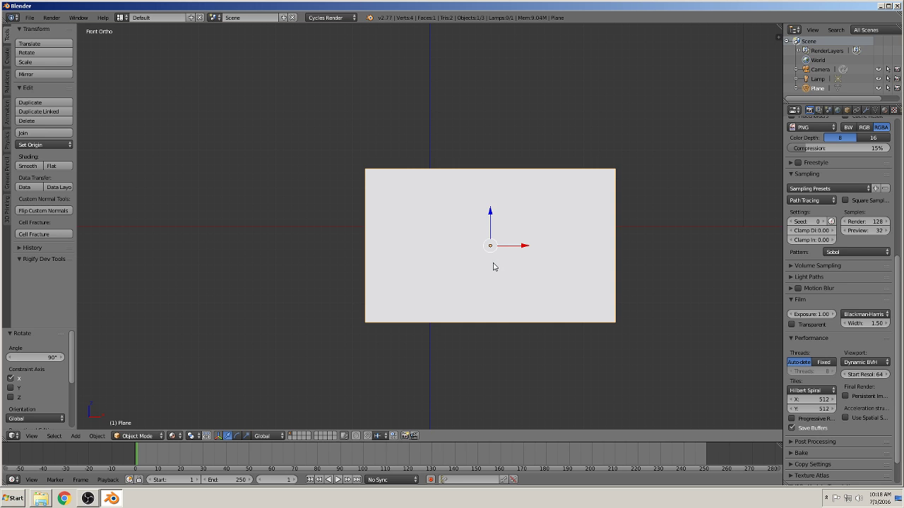
# Step: In Edit Mode, subdivide the plane repeatedly into an 8×8 grid of faces
pyautogui.press('Tab')
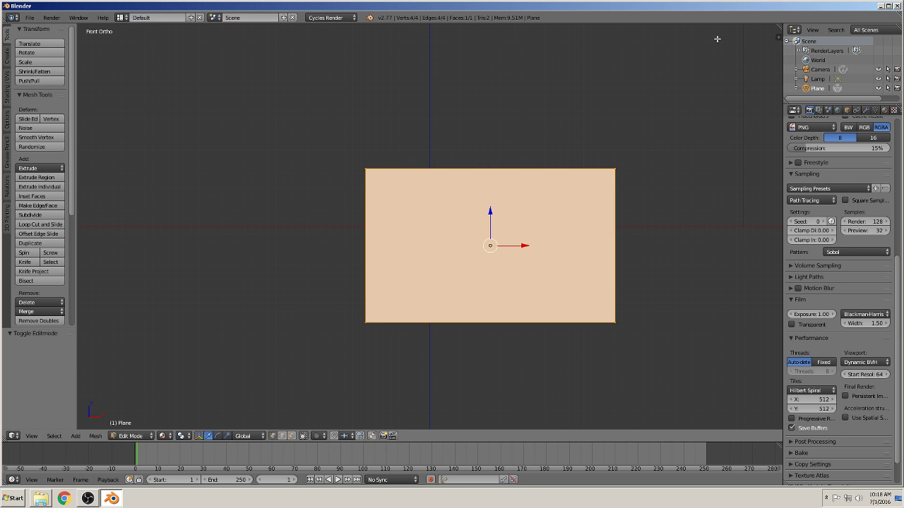
pyautogui.click(28, 216)
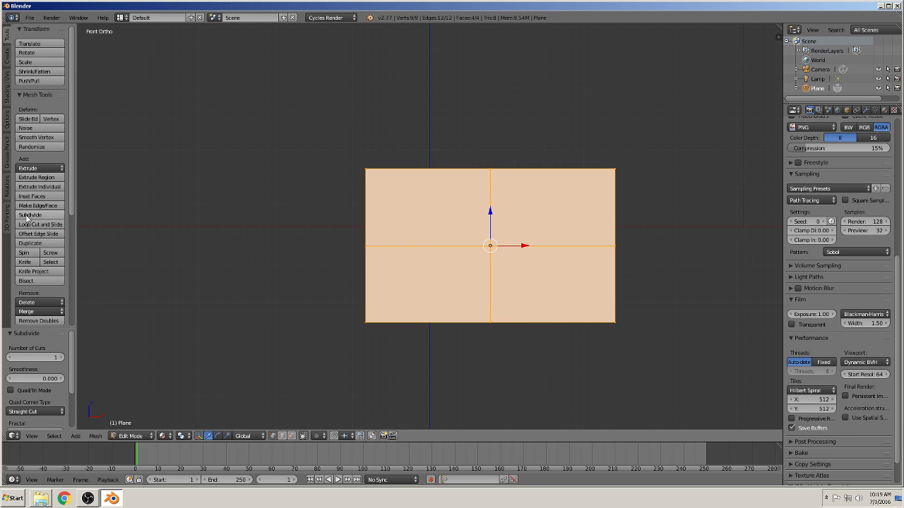
pyautogui.click(27, 215)
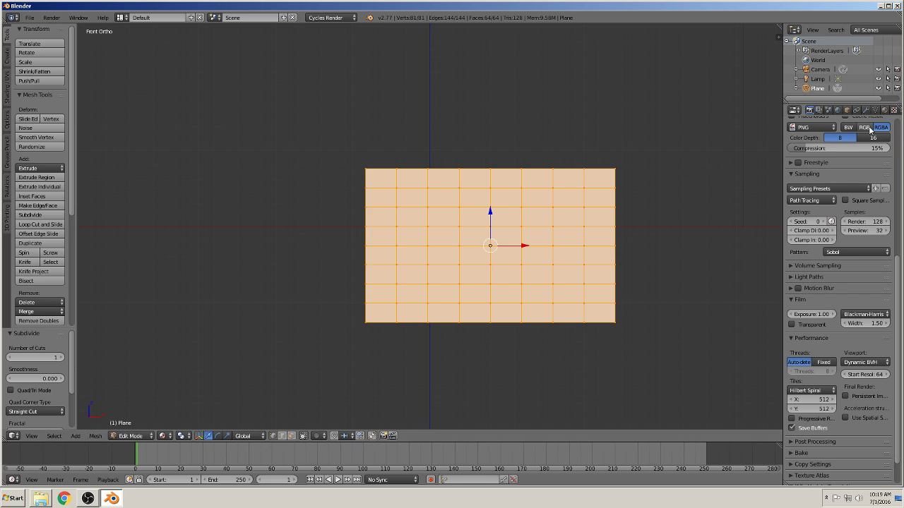
# Step: Assign the top-left and bottom-left corner vertices to a new vertex group named 'flag'
pyautogui.rightClick(367, 168)
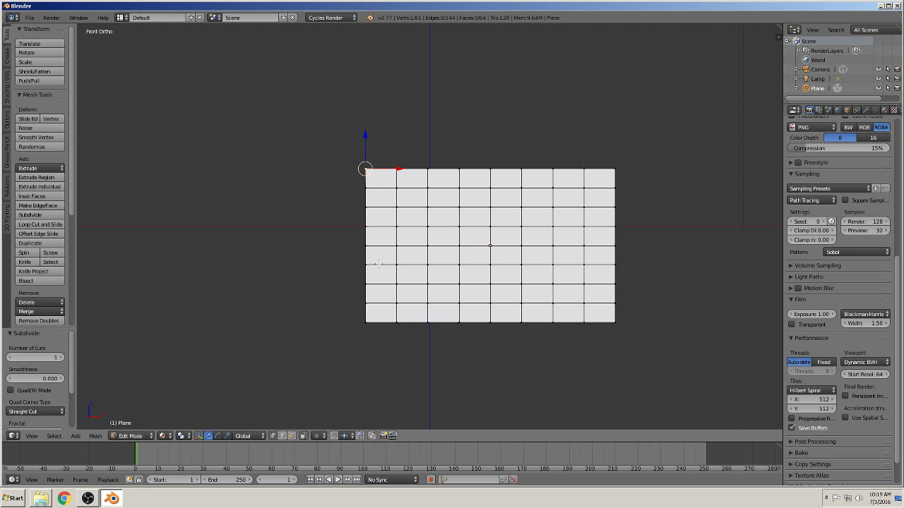
pyautogui.keyDown('shift'); pyautogui.rightClick(367, 321); pyautogui.keyUp('shift')
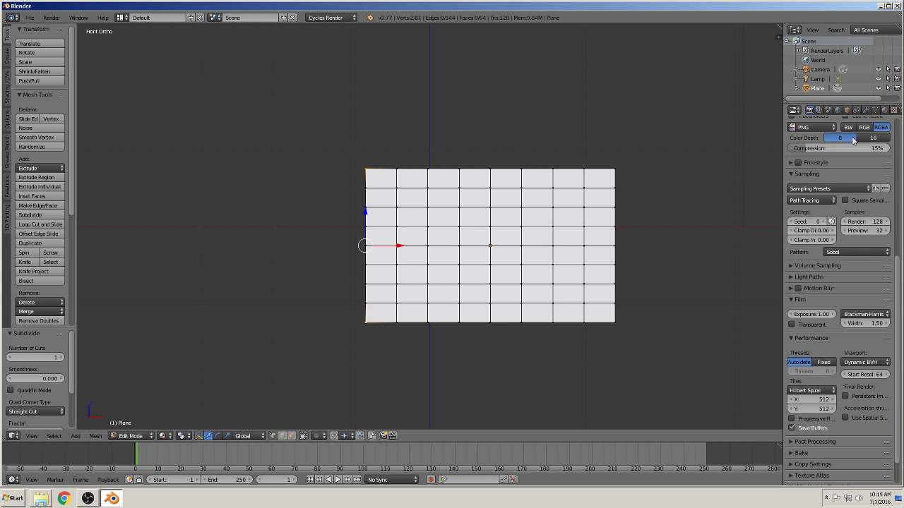
pyautogui.click(874, 110)
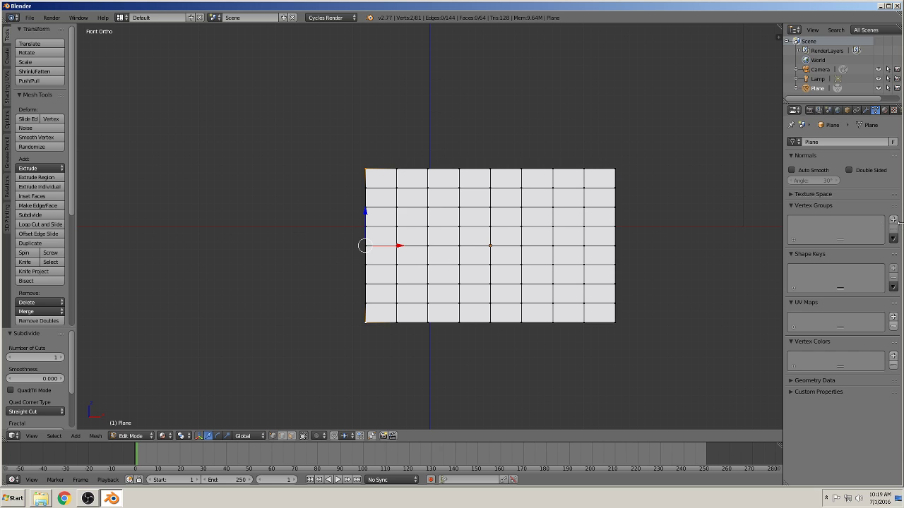
pyautogui.click(893, 220)
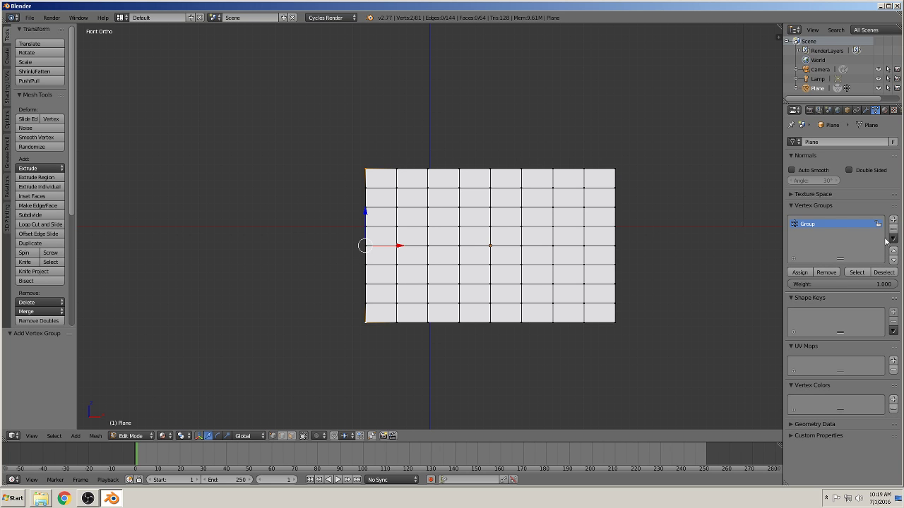
pyautogui.doubleClick(813, 225)
pyautogui.write('flag')
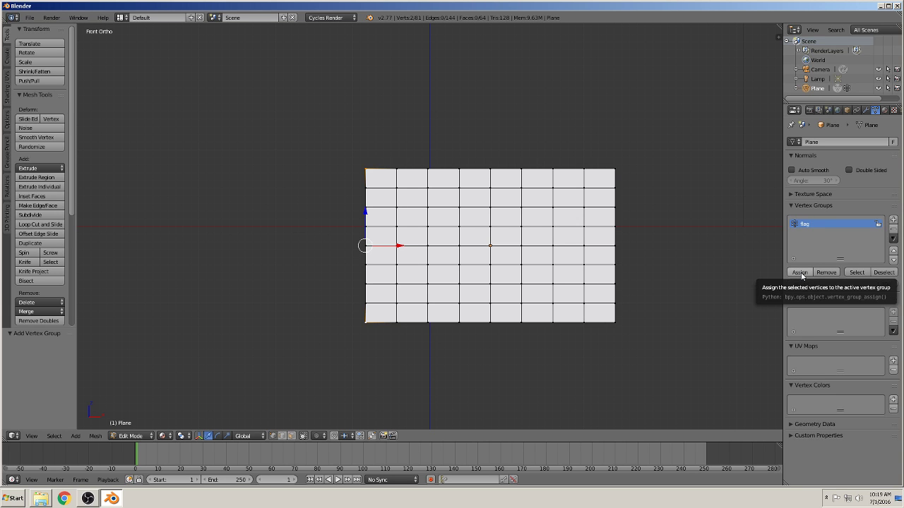
pyautogui.click(801, 273)
pyautogui.press('Tab')
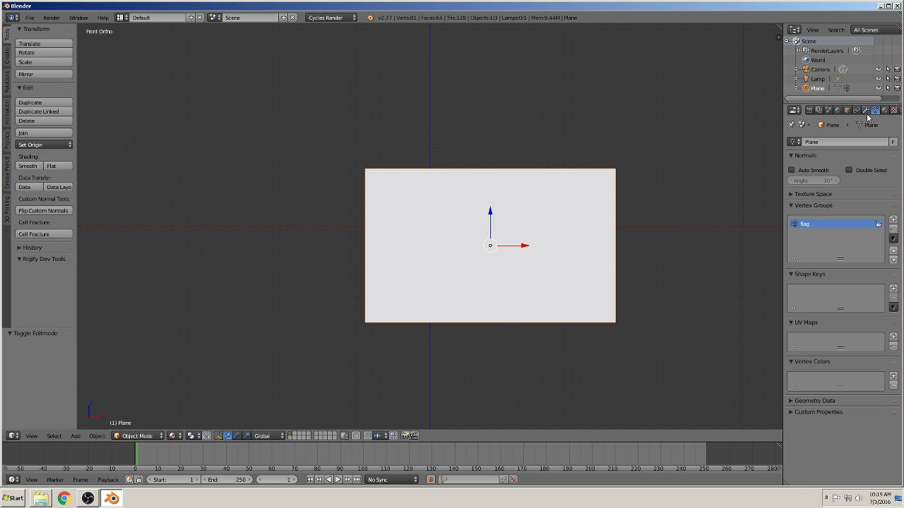
# Step: Add a Subdivision Surface modifier to the plane with viewport level 2
pyautogui.click(866, 110)
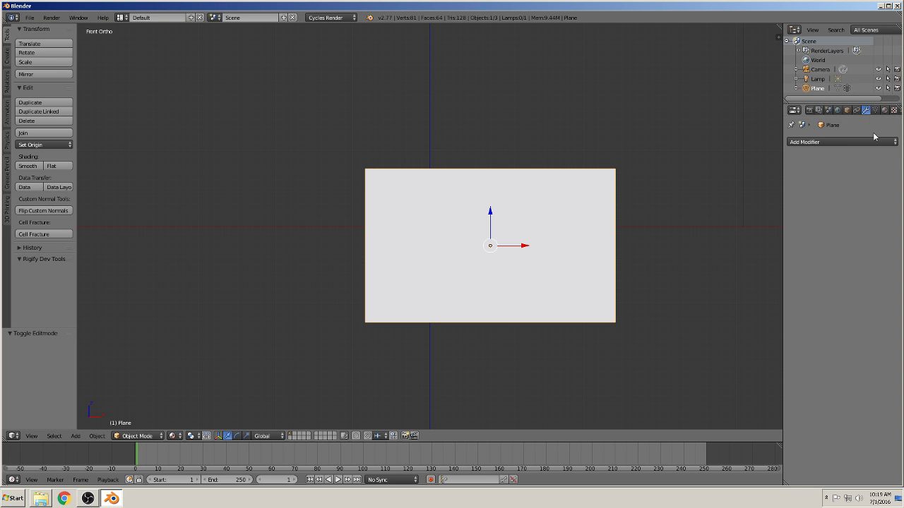
pyautogui.click(816, 144)
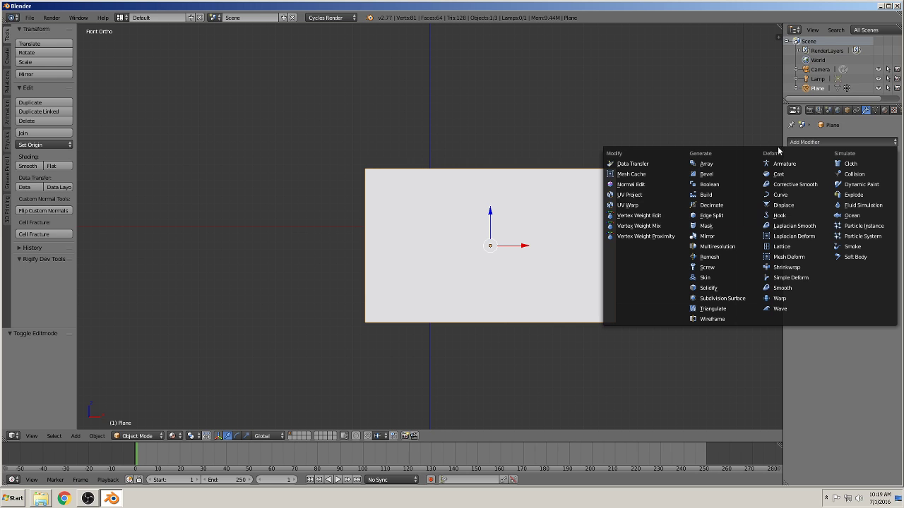
pyautogui.click(731, 302)
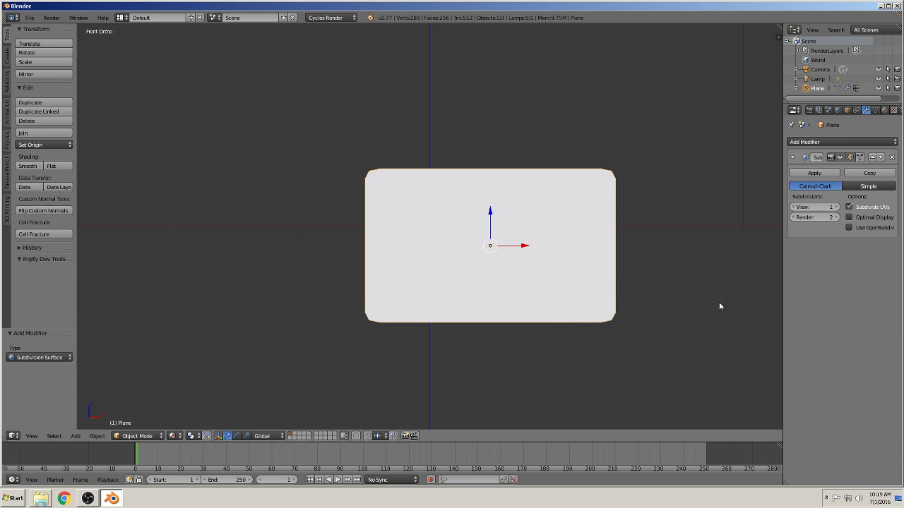
pyautogui.click(837, 207)
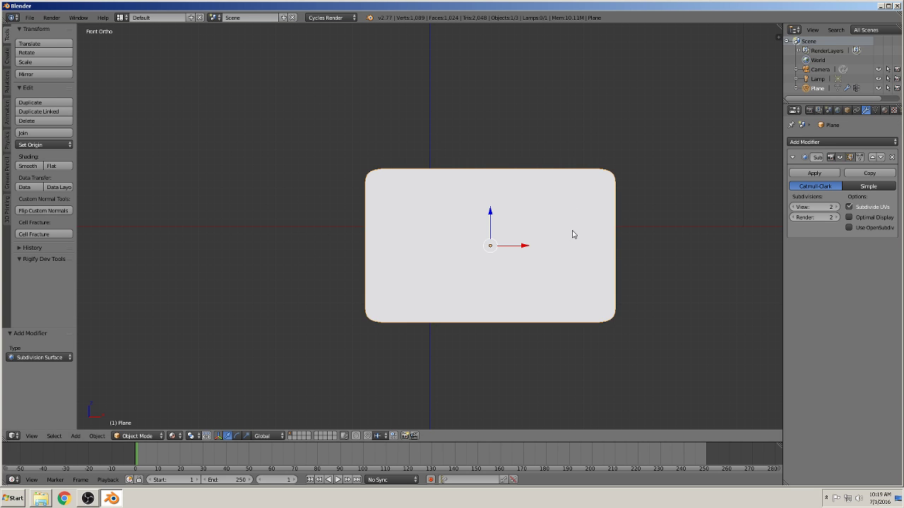
pyautogui.keyDown('shift'); pyautogui.moveTo(623, 240); pyautogui.dragTo(545, 246, button='middle'); pyautogui.keyUp('shift')
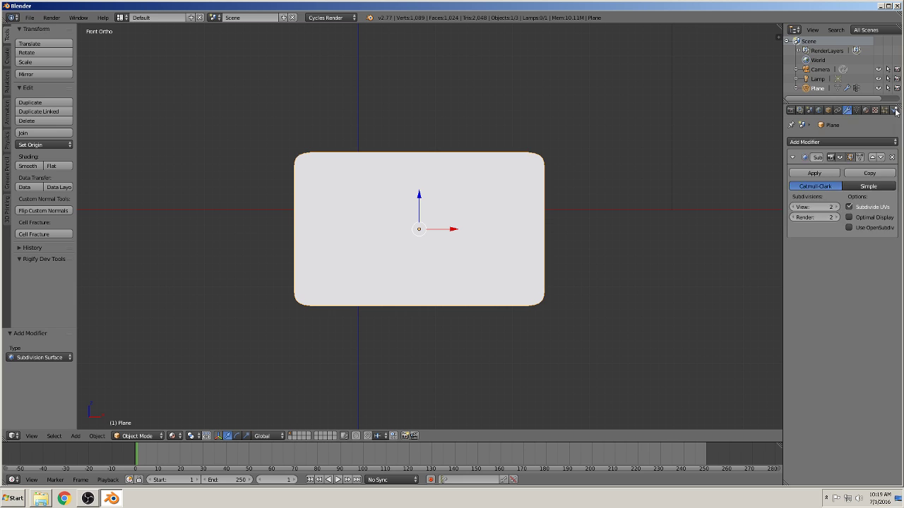
# Step: Enable cloth physics on the plane, pinned to the 'flag' vertex group
pyautogui.click(894, 111)
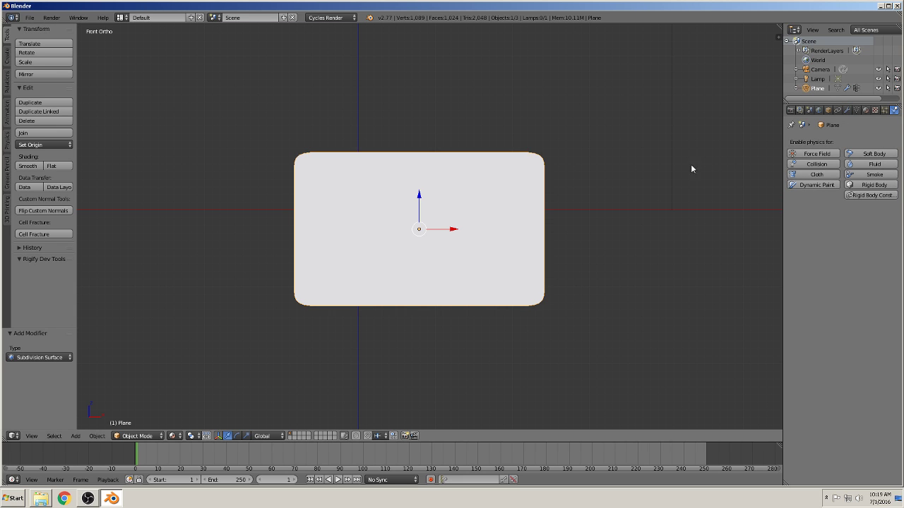
pyautogui.click(812, 178)
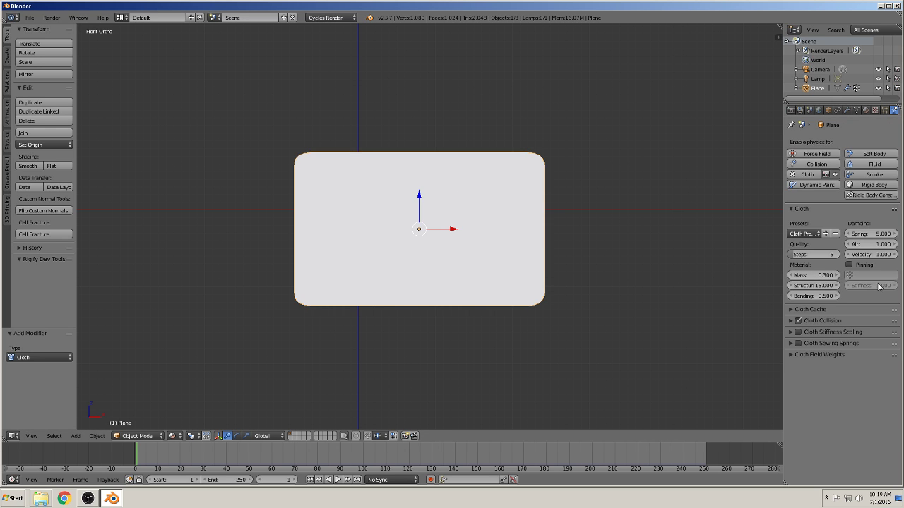
pyautogui.click(849, 265)
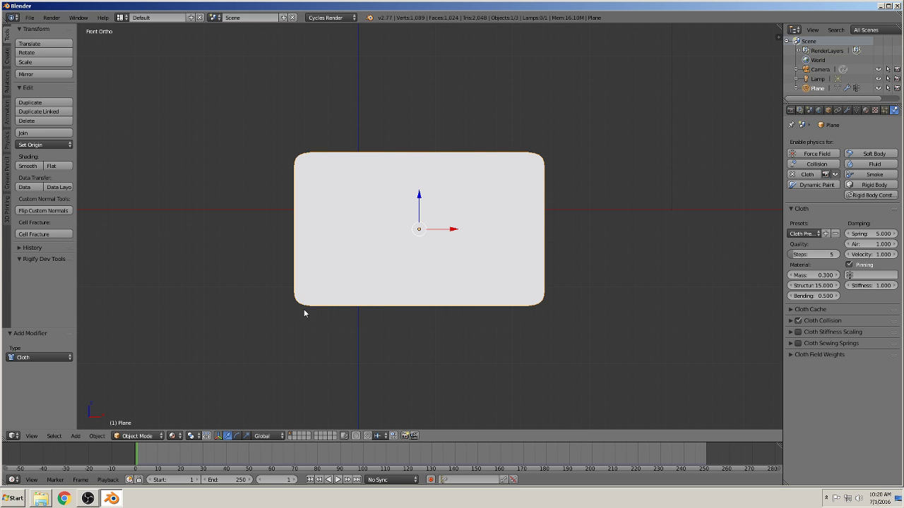
pyautogui.click(870, 275)
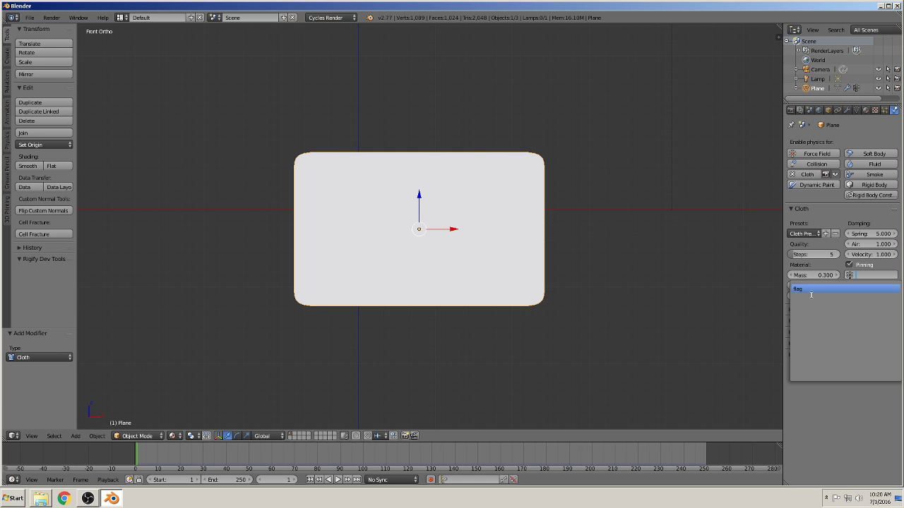
pyautogui.click(812, 290)
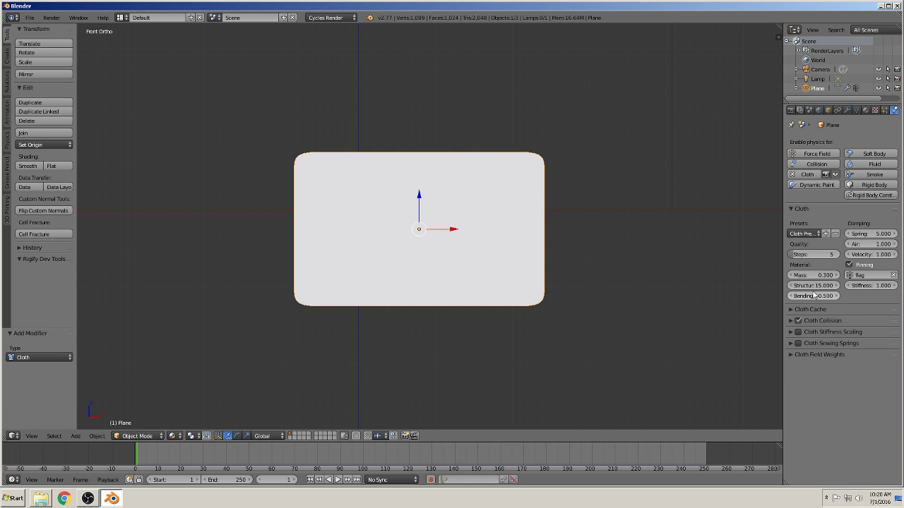
# Step: Apply the Cotton cloth preset and turn on Self Collision
pyautogui.click(801, 234)
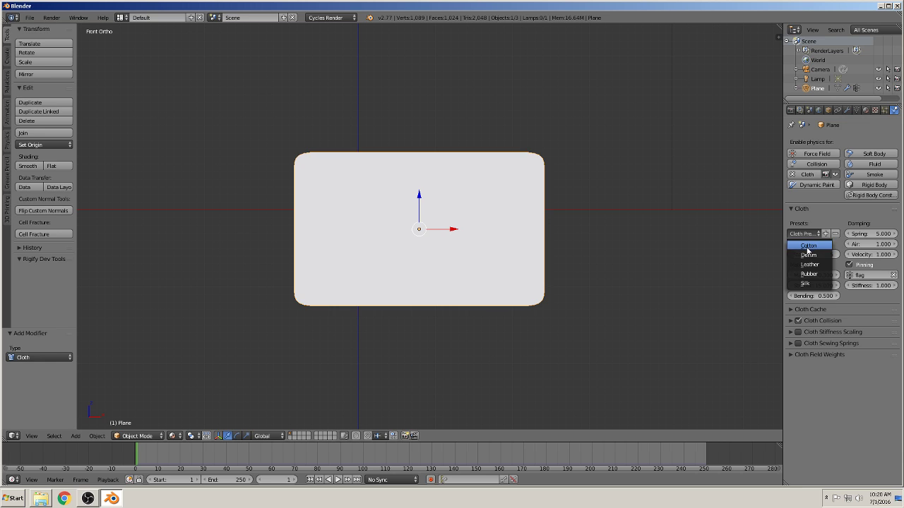
pyautogui.click(807, 248)
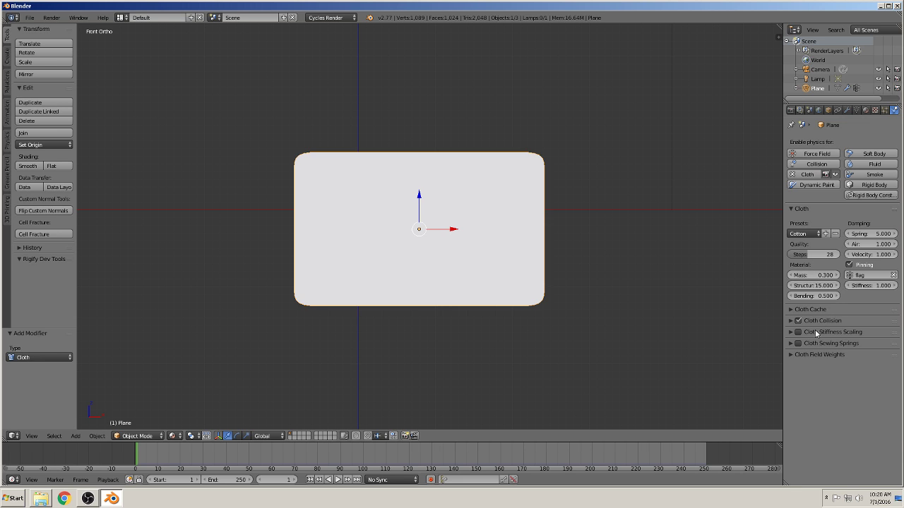
pyautogui.click(792, 322)
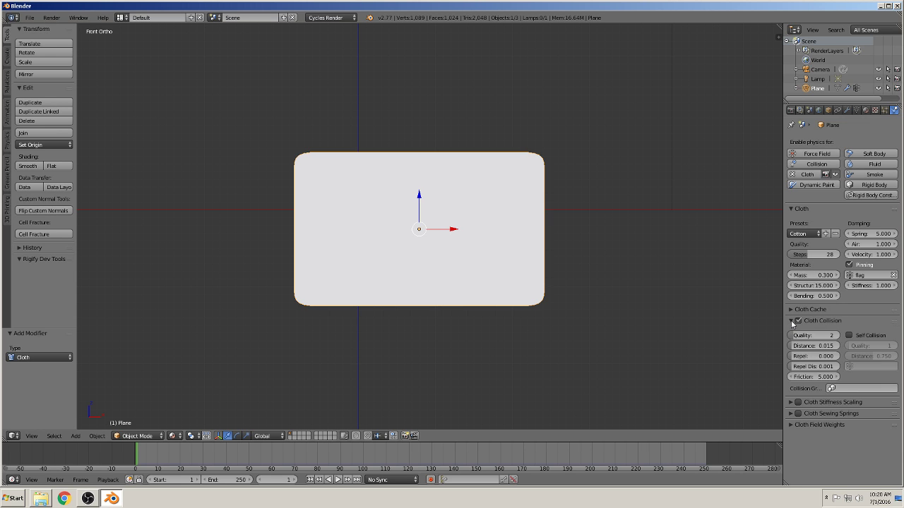
pyautogui.click(852, 334)
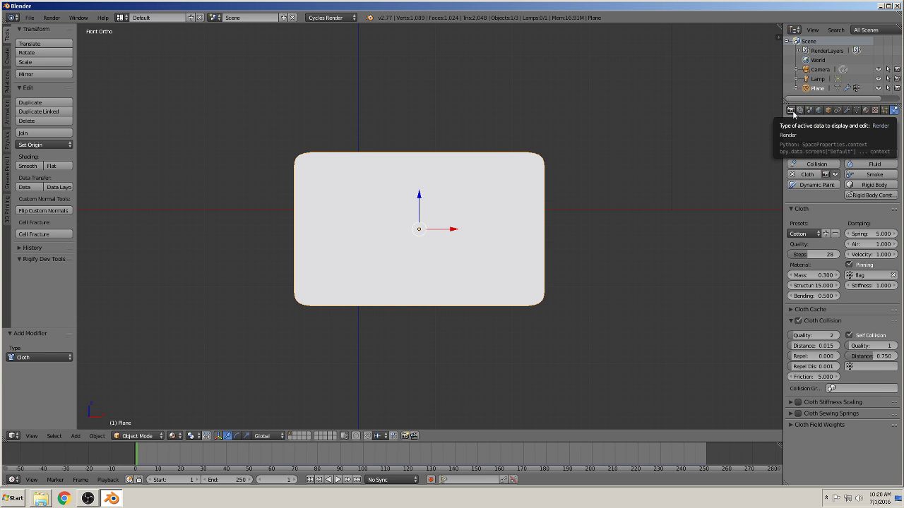
# Step: Add a Wind force field and rotate it 90° about Y
pyautogui.scroll(-3, 291, 338)
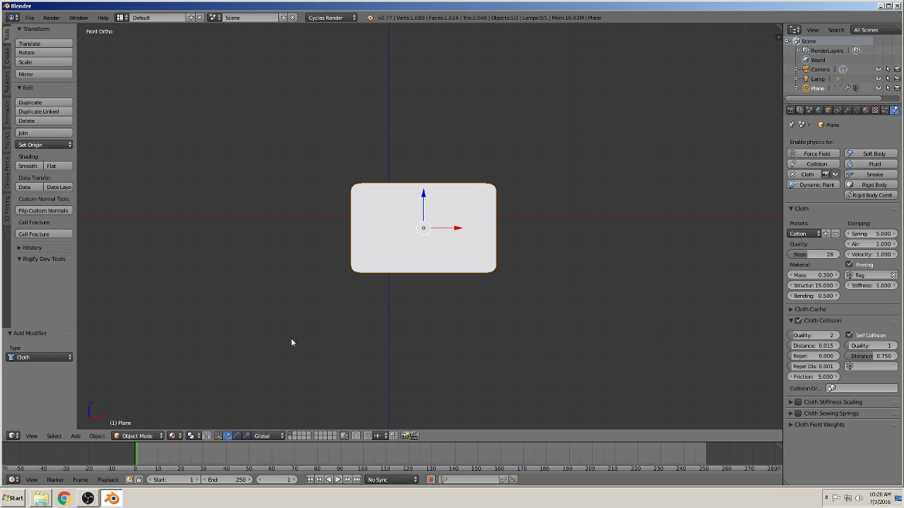
pyautogui.scroll(-1, 270, 248)
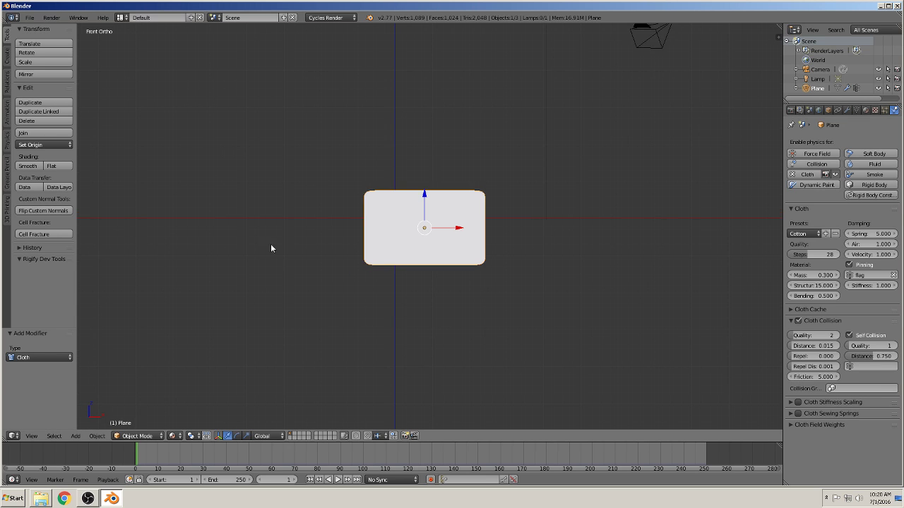
pyautogui.click(76, 436)
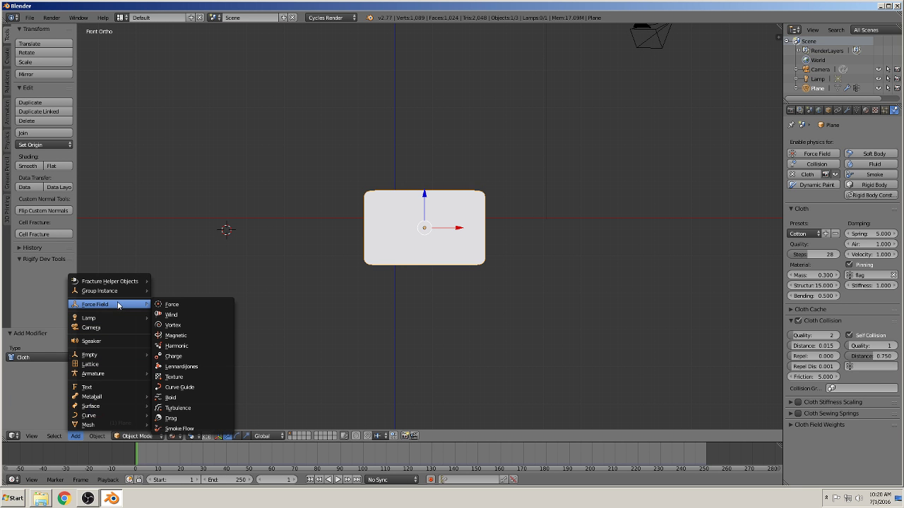
pyautogui.click(177, 316)
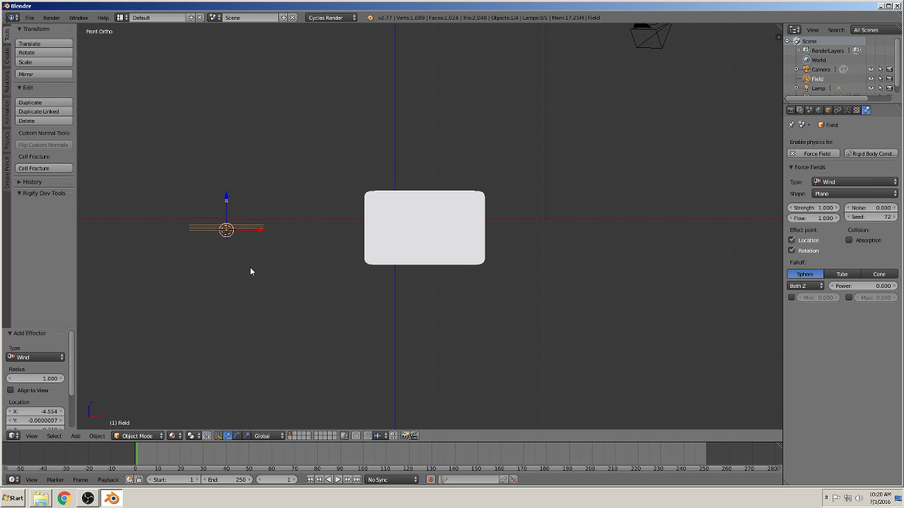
pyautogui.press('r')
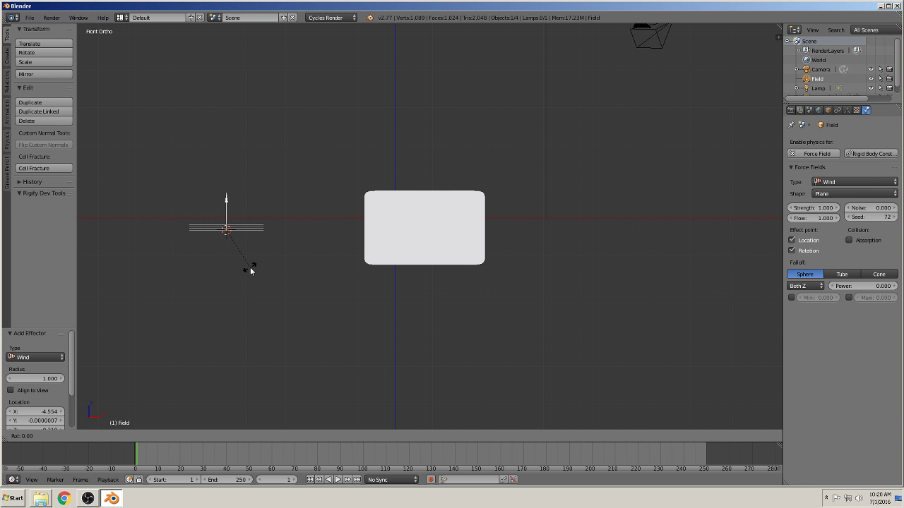
pyautogui.write('y90')
pyautogui.press('Return')
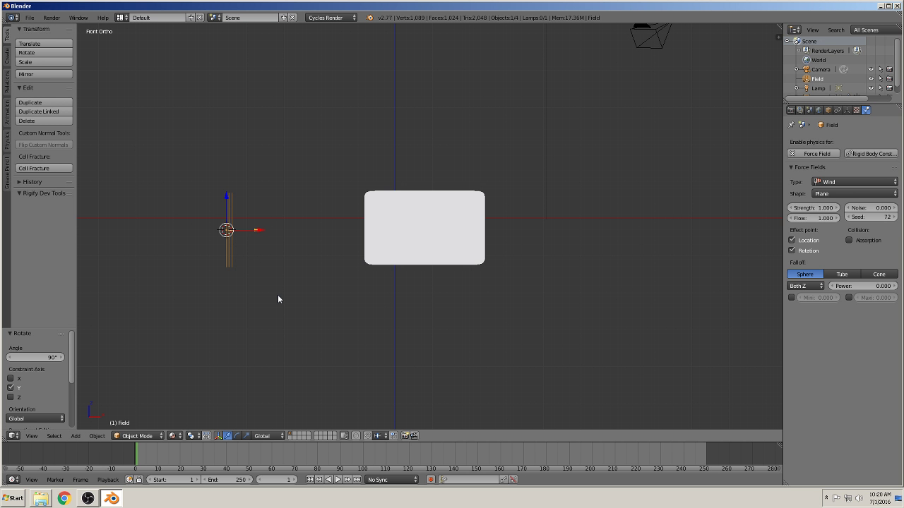
# Step: Stretch the wind field along X toward the plane
pyautogui.press('s')
pyautogui.press('x')
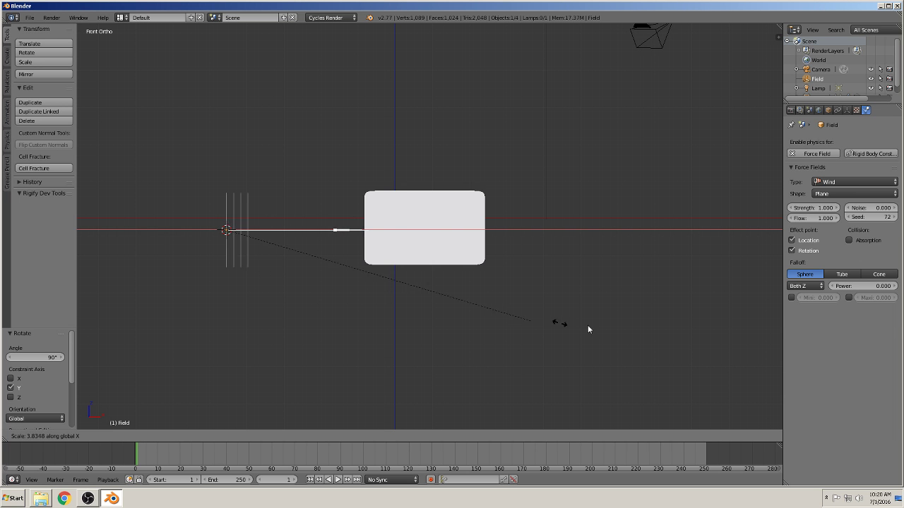
pyautogui.click(375, 319)
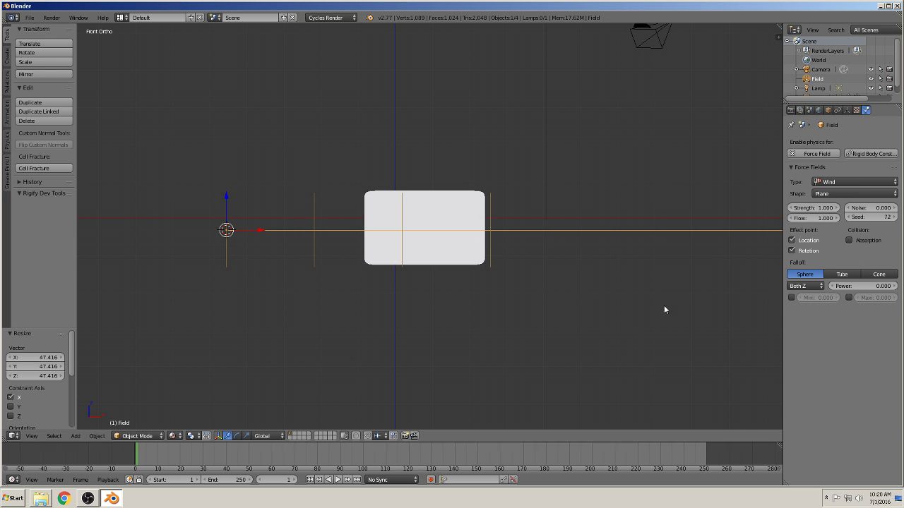
pyautogui.moveTo(619, 286)
pyautogui.mouseDown(button='middle')
pyautogui.moveTo(545, 338)
pyautogui.moveTo(625, 332)
pyautogui.moveTo(204, 249)
pyautogui.mouseUp(button='middle')
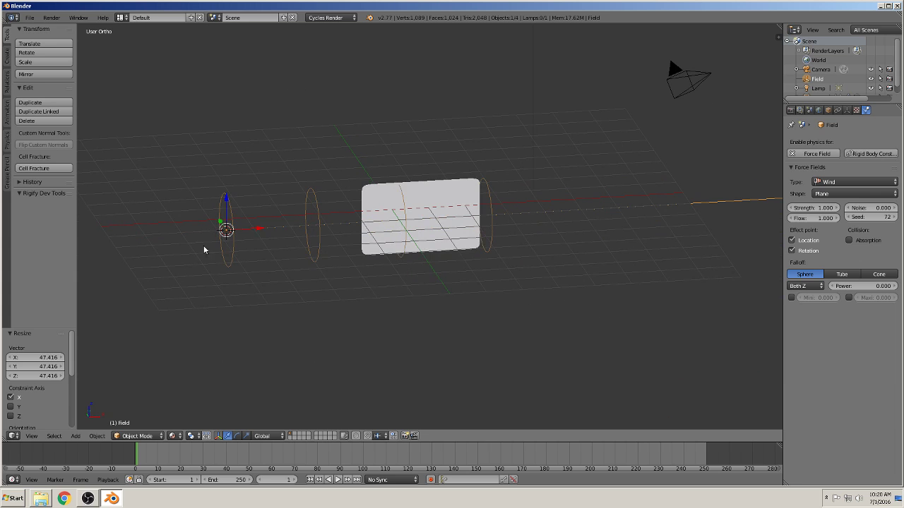
pyautogui.moveTo(440, 274); pyautogui.dragTo(427, 267, button='middle')
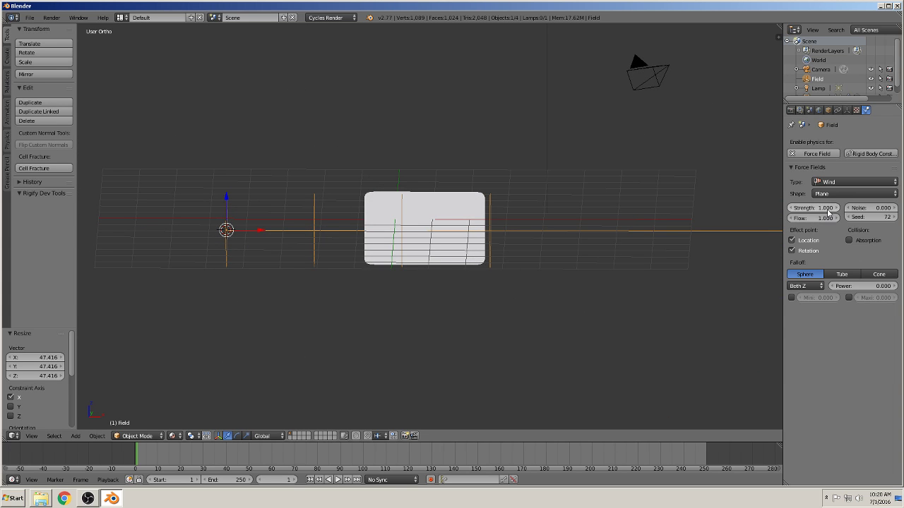
# Step: Set the Wind force field's Strength to 10000
pyautogui.click(819, 208)
pyautogui.press('Return')
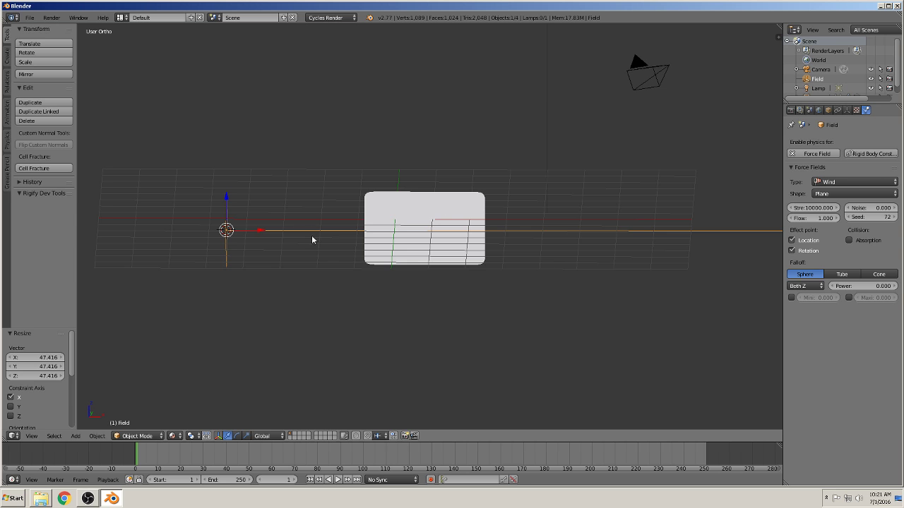
pyautogui.moveTo(385, 260); pyautogui.dragTo(386, 248, button='middle')
pyautogui.scroll(2, 385, 256)
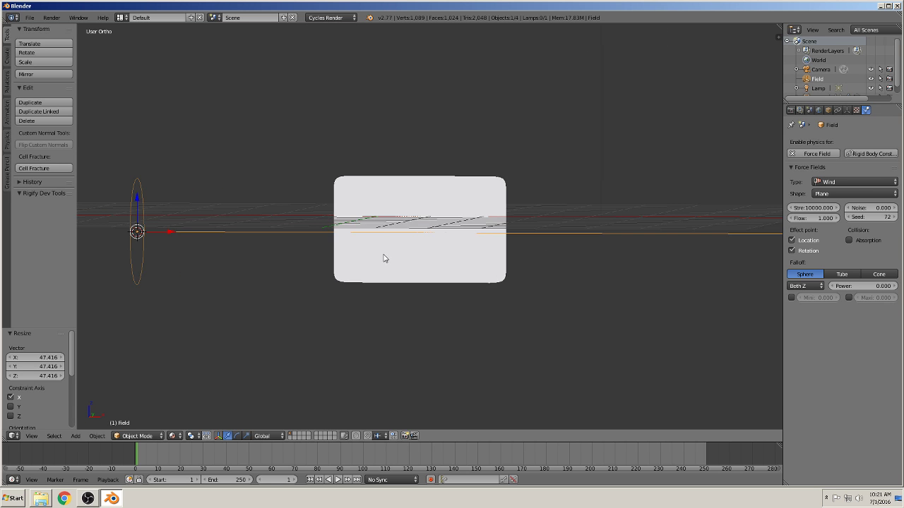
pyautogui.scroll(1, 335, 282)
pyautogui.keyDown('shift'); pyautogui.moveTo(286, 373); pyautogui.dragTo(390, 353, button='middle'); pyautogui.keyUp('shift')
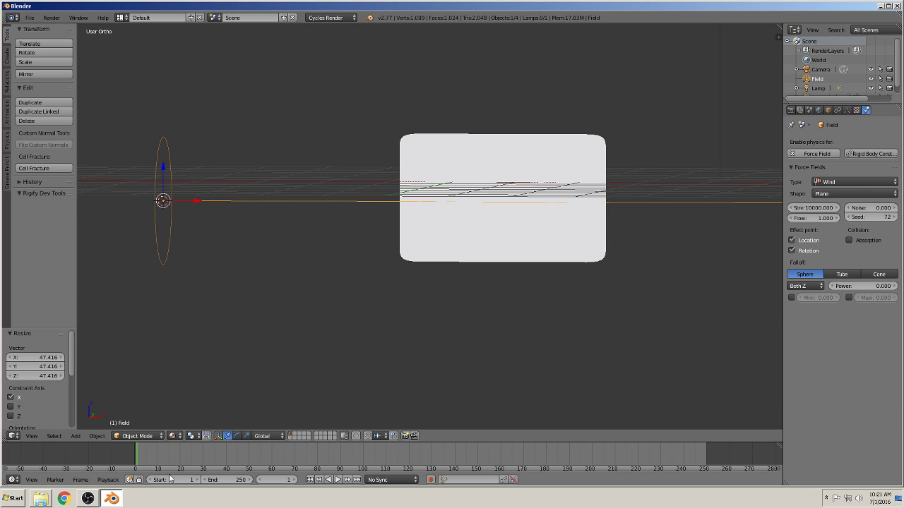
# Step: Play the cloth simulation in the Timeline and pause it at frame 36
pyautogui.click(16, 482)
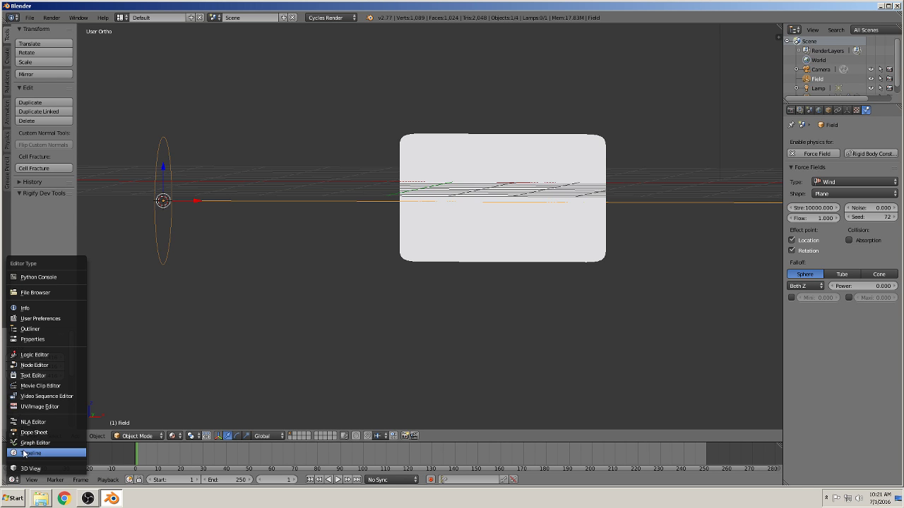
pyautogui.click(23, 454)
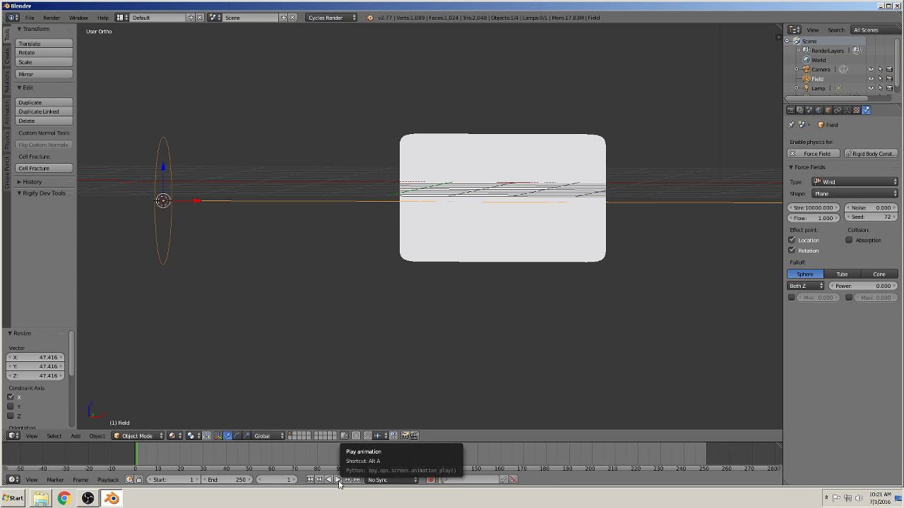
pyautogui.click(339, 480)
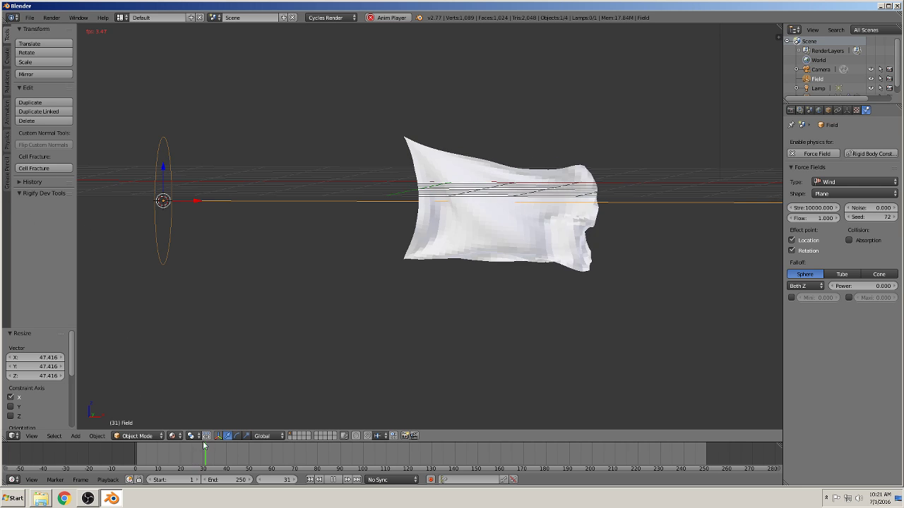
pyautogui.click(336, 480)
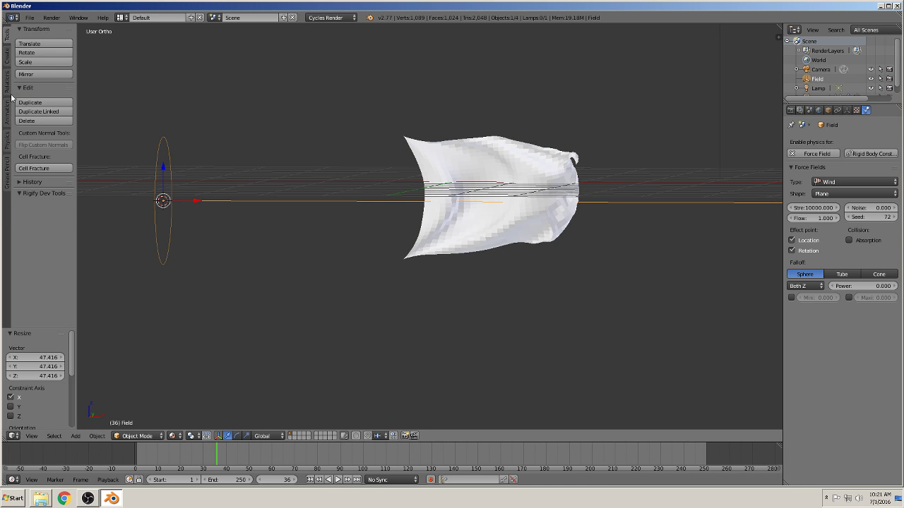
# Step: Shade the cloth plane smooth and replay the simulation from the first frame
pyautogui.rightClick(450, 204)
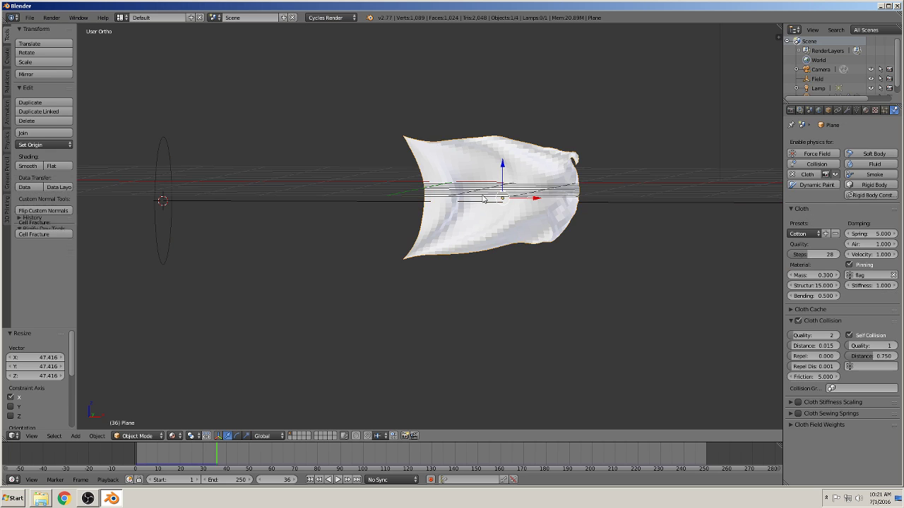
pyautogui.click(27, 168)
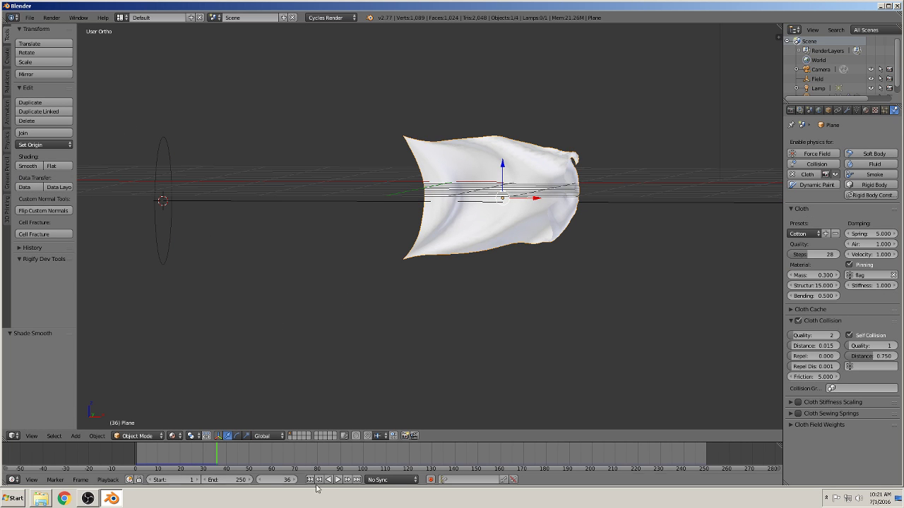
pyautogui.click(309, 480)
pyautogui.click(337, 480)
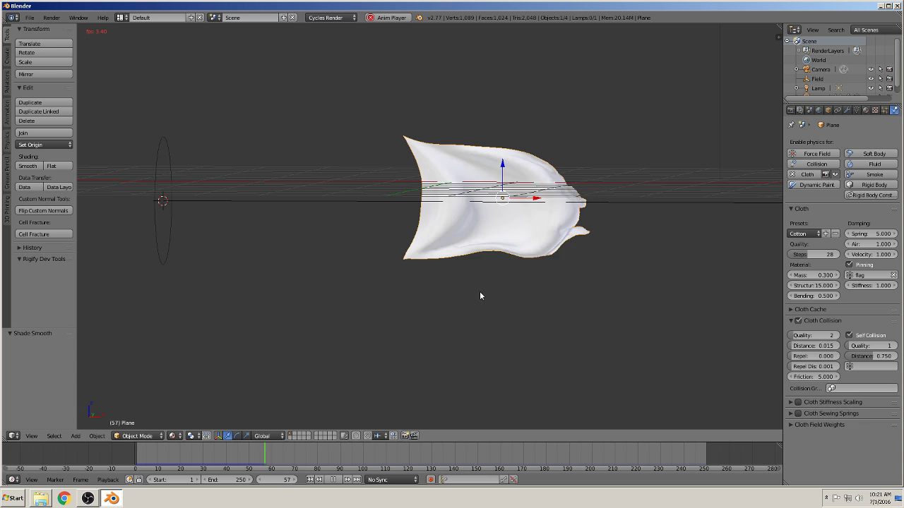
pyautogui.moveTo(479, 290)
pyautogui.mouseDown(button='middle')
pyautogui.moveTo(345, 294)
pyautogui.moveTo(325, 281)
pyautogui.mouseUp(button='middle')
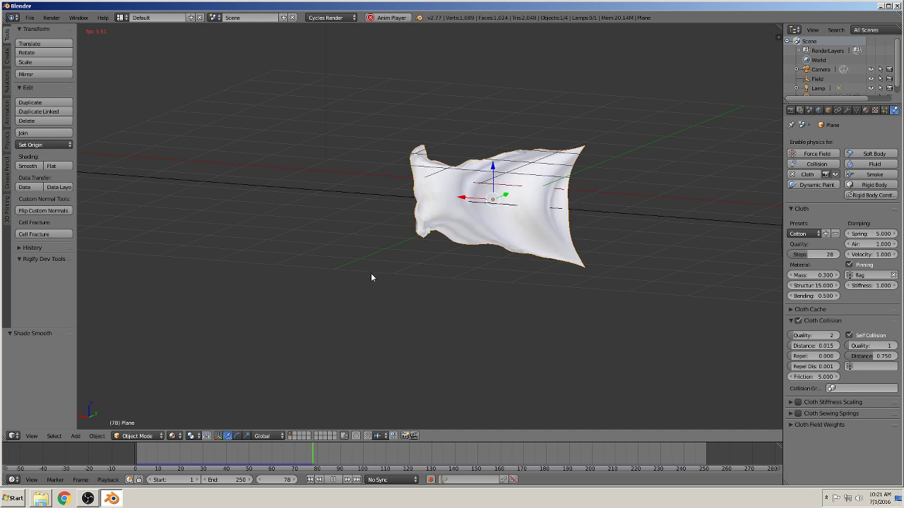
pyautogui.moveTo(372, 275)
pyautogui.mouseDown(button='middle')
pyautogui.moveTo(479, 285)
pyautogui.moveTo(496, 272)
pyautogui.mouseUp(button='middle')
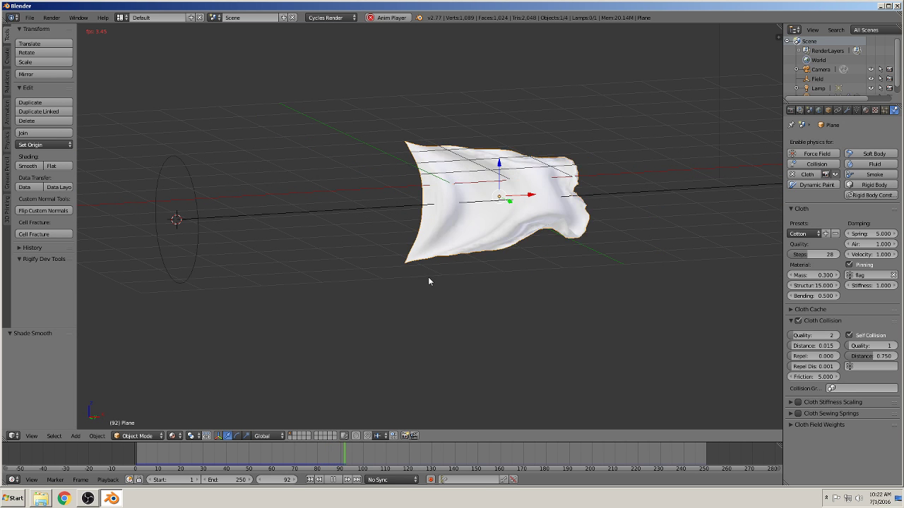
pyautogui.moveTo(449, 297); pyautogui.dragTo(462, 313, button='middle')
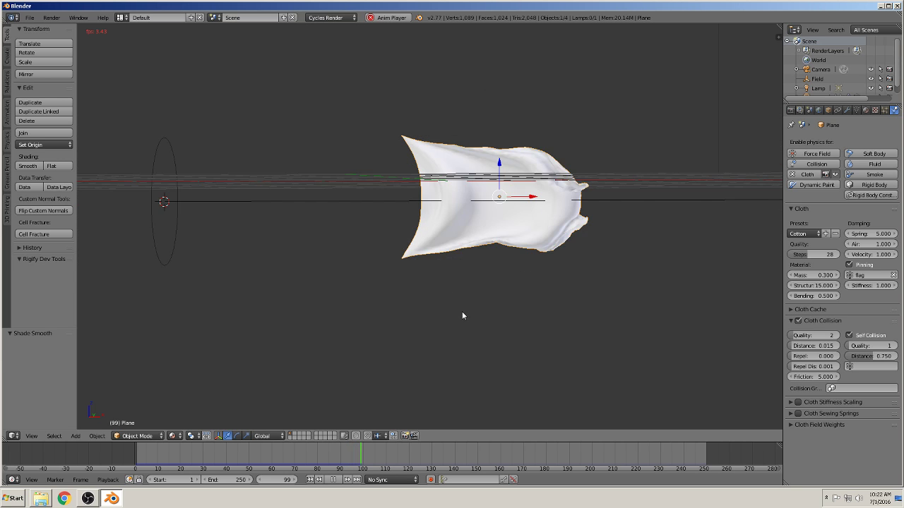